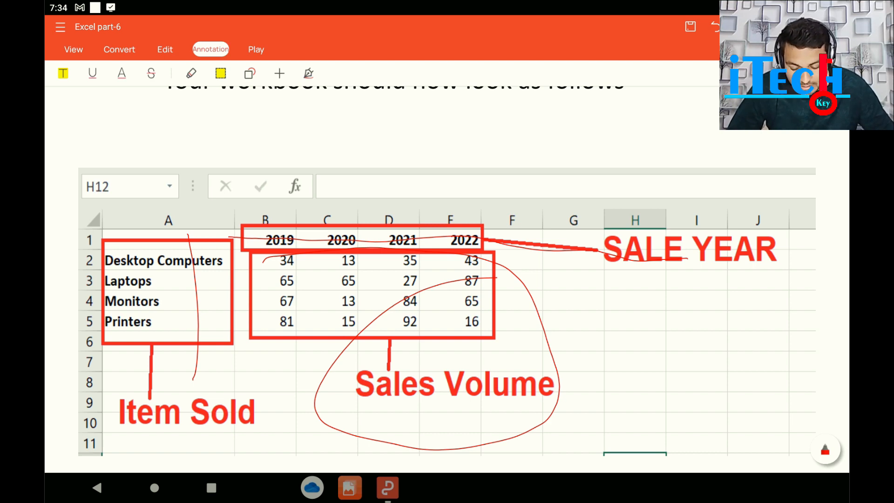
Step: Circle the numbered items 1 to 4 in the picture of chart-creation steps in freehand ink, and mark the area near More Pie Charts
scroll(447, 280, "down", 10)
scroll(435, 299, "up", 2)
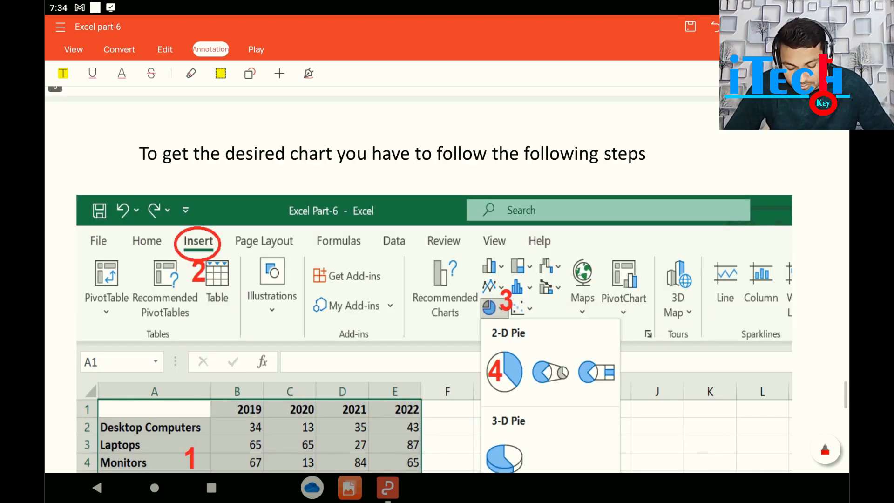
scroll(447, 279, "down", 3)
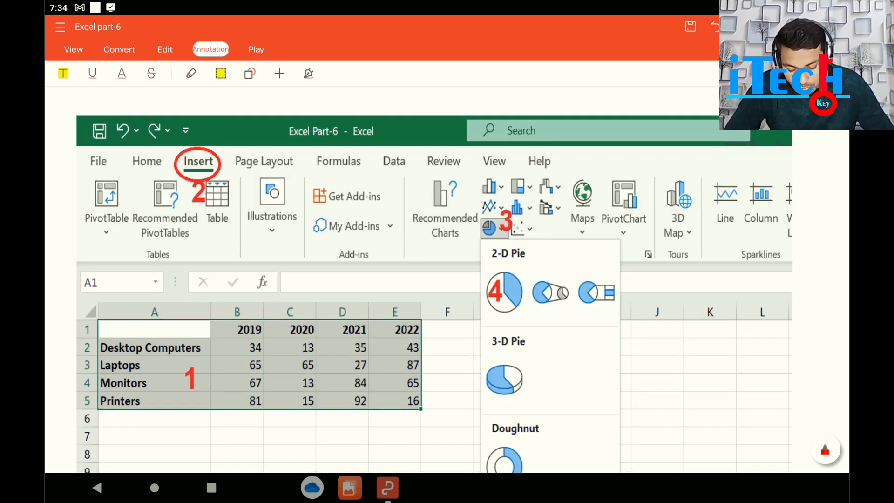
scroll(442, 285, "down", 1)
scroll(445, 292, "down", 3)
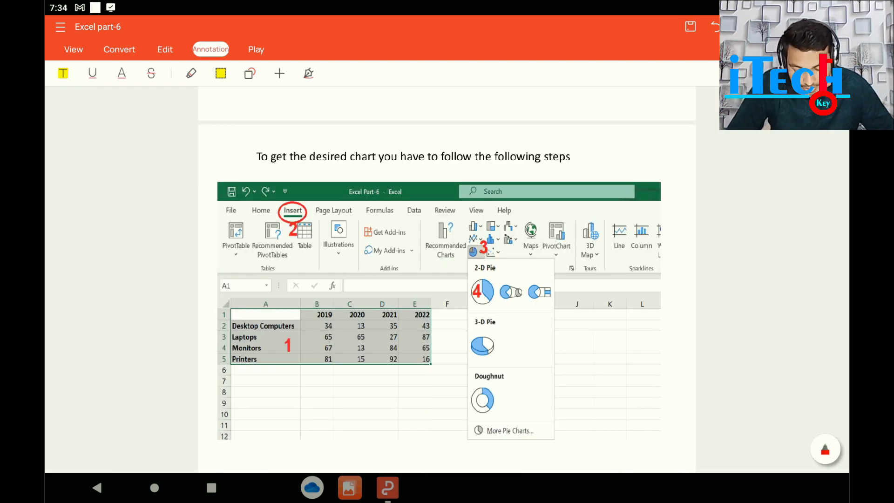
scroll(447, 279, "down", 2)
mouse_move(223, 269)
left_mouse_down()
mouse_move(338, 249)
mouse_move(436, 257)
mouse_move(414, 332)
mouse_move(251, 259)
left_mouse_up()
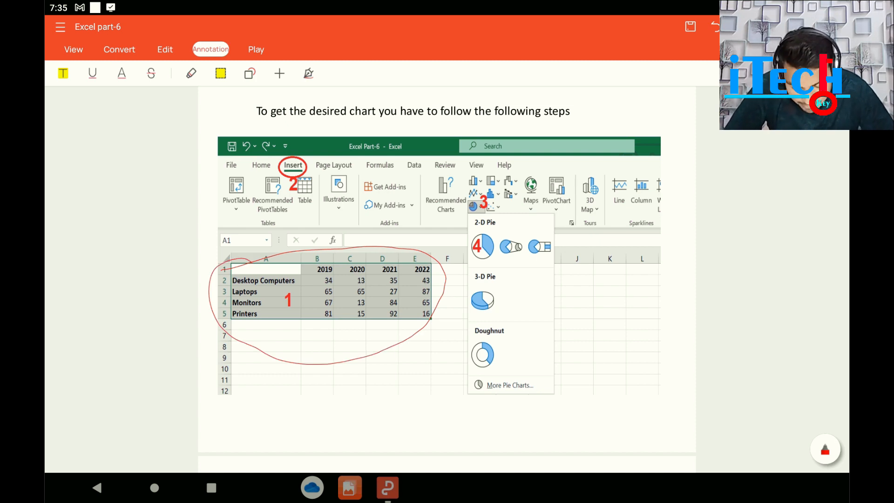
left_click_drag(285, 147, 307, 156)
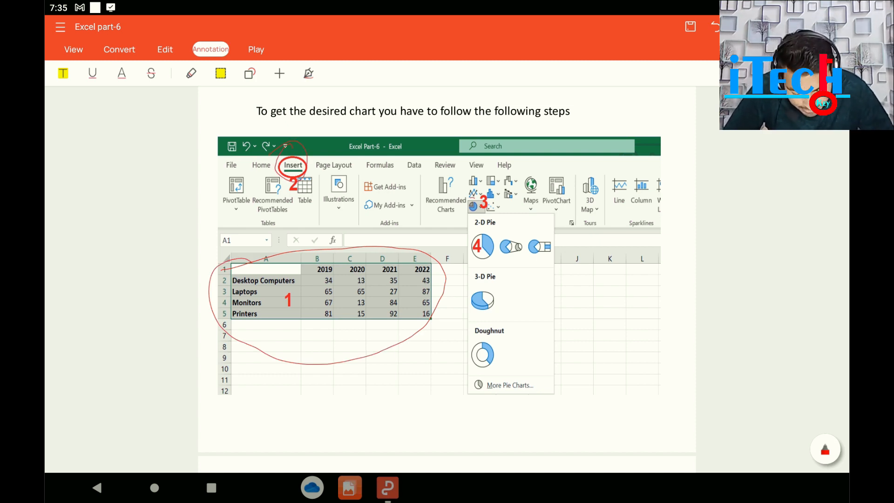
left_click_drag(475, 198, 479, 212)
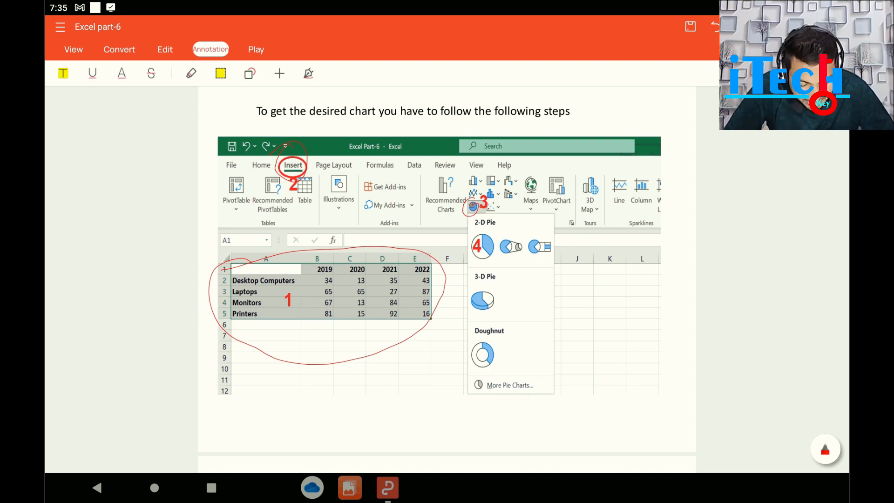
mouse_move(482, 220)
left_mouse_down()
mouse_move(467, 242)
mouse_move(482, 275)
mouse_move(486, 218)
left_mouse_up()
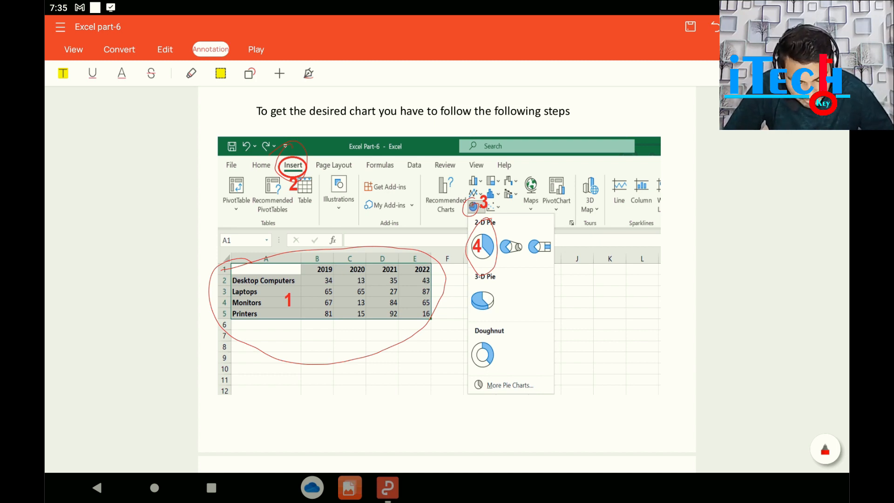
mouse_move(472, 372)
left_mouse_down()
mouse_move(506, 406)
mouse_move(530, 372)
mouse_move(459, 379)
left_mouse_up()
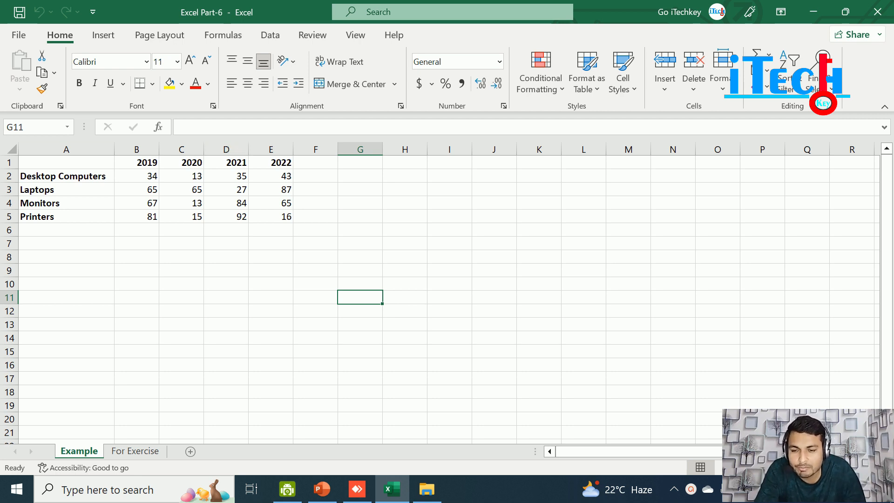
left_click(271, 270)
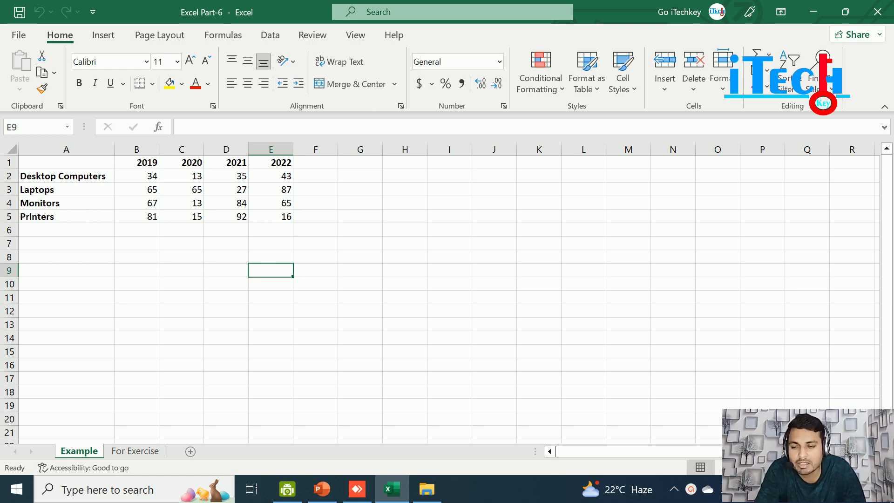
left_click(66, 162)
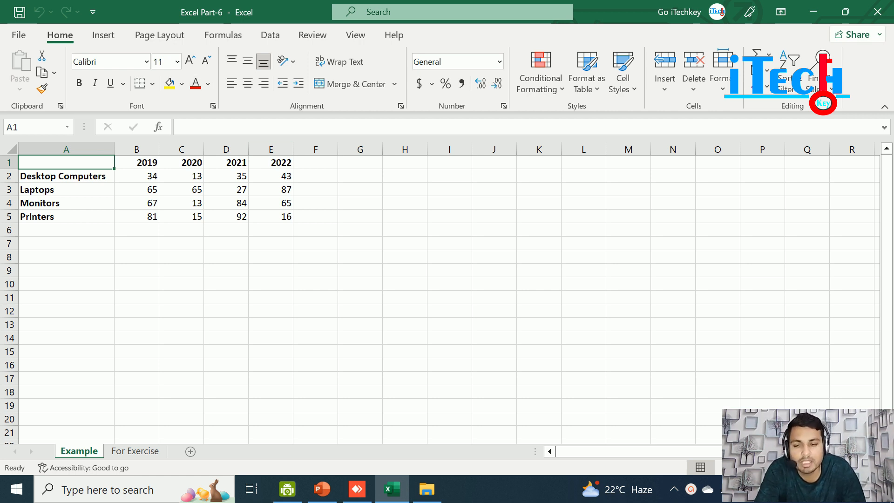
mouse_move(66, 162)
left_mouse_down()
mouse_move(136, 162)
mouse_move(66, 162)
mouse_move(280, 189)
mouse_move(284, 216)
left_mouse_up()
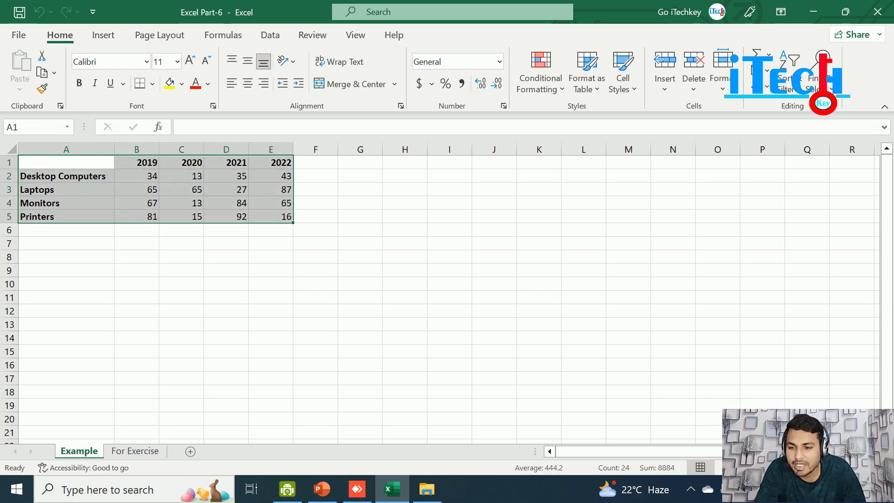
key("Down")
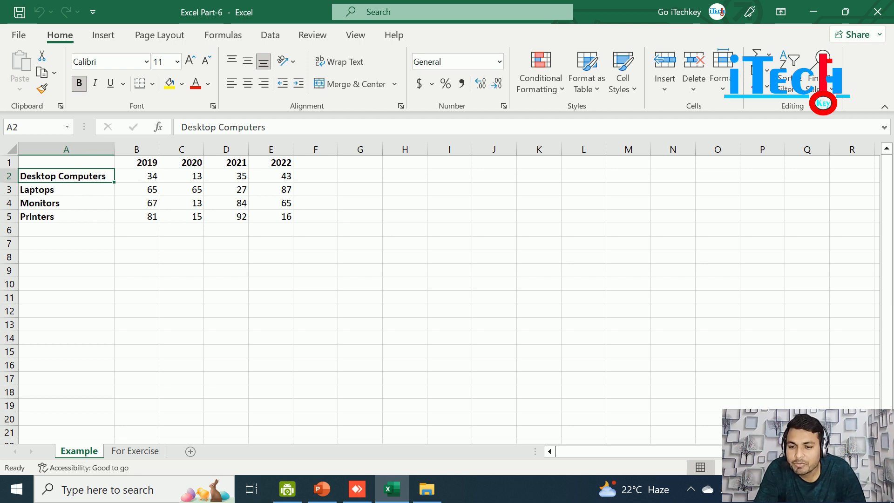
left_click_drag(137, 162, 284, 216)
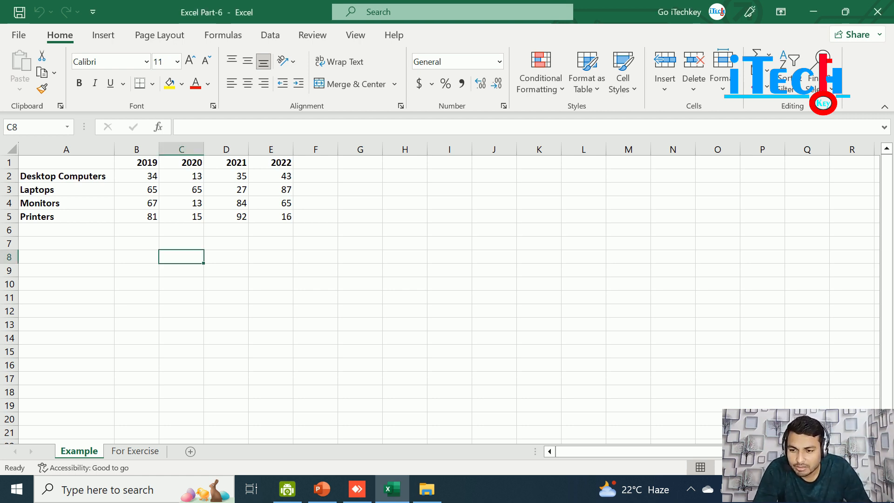
Step: Insert a 2-D pie chart from the sales table A1:E5 in the Excel workbook and move it clear of the data
left_click_drag(66, 162, 270, 216)
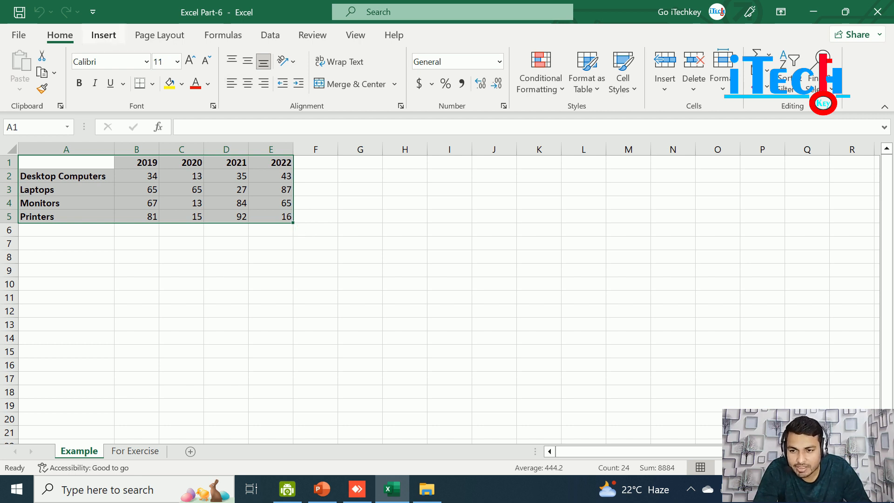
left_click(103, 35)
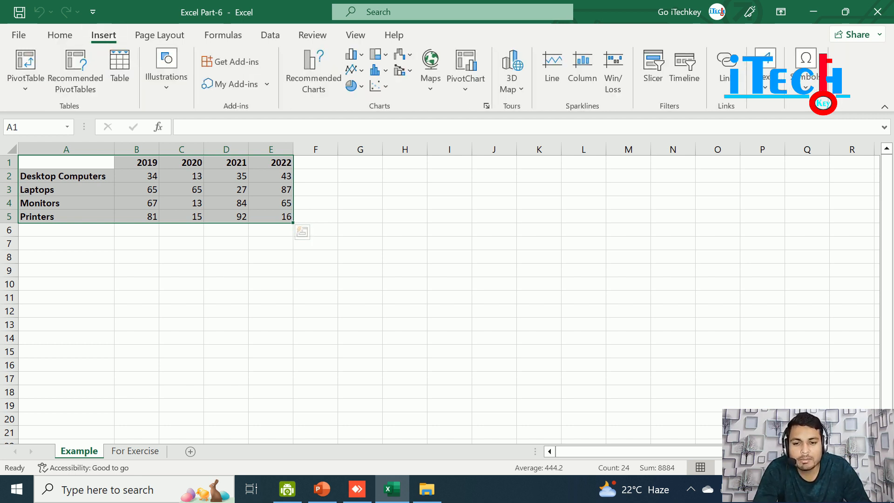
left_click(353, 86)
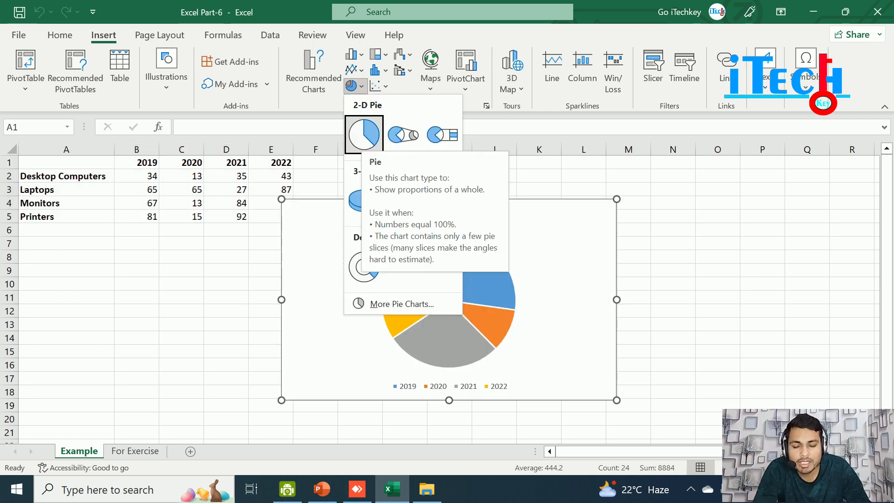
left_click(364, 135)
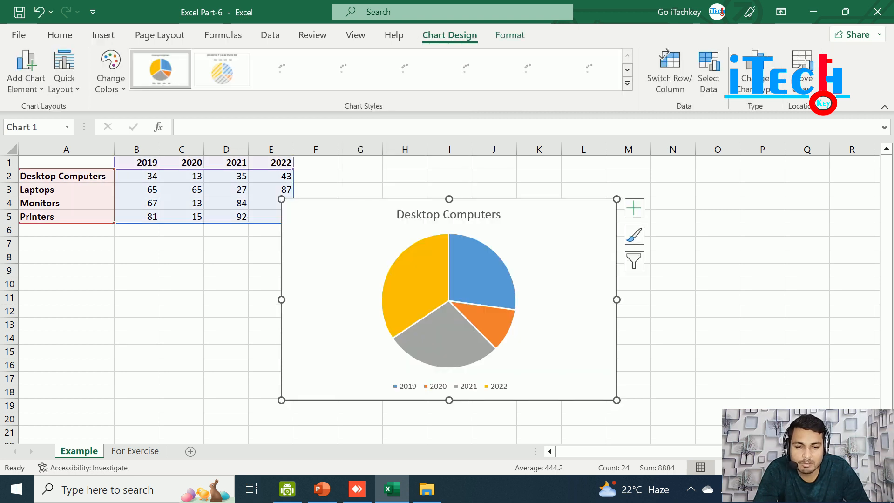
left_click_drag(330, 319, 450, 325)
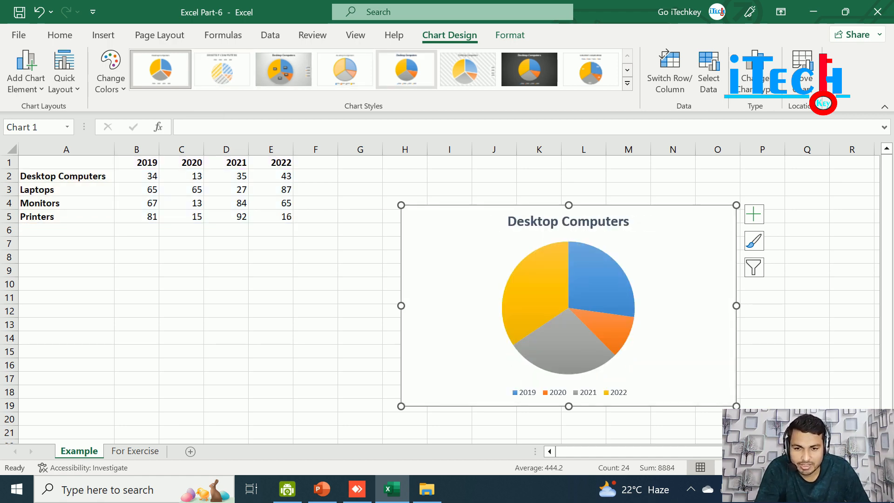
Step: Try several chart styles on the pie chart, keep the grey gradient one with boxed percentage labels, and place the chart around columns L to R
left_click(282, 70)
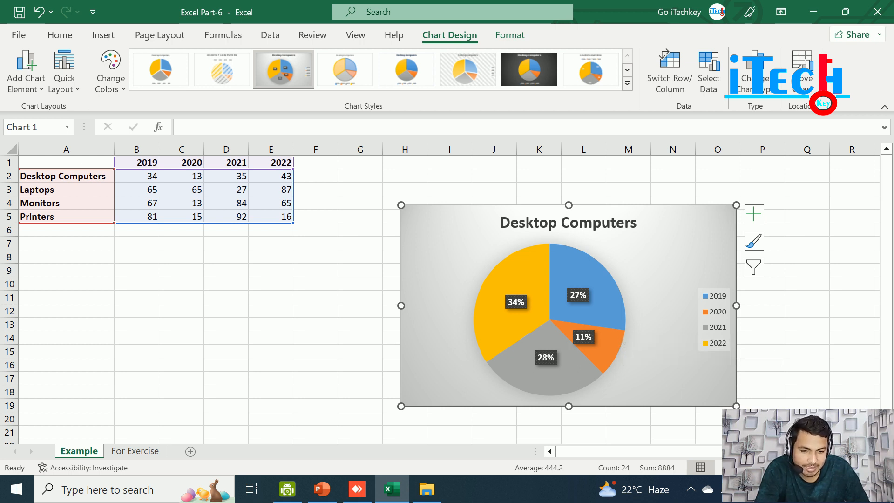
left_click(590, 70)
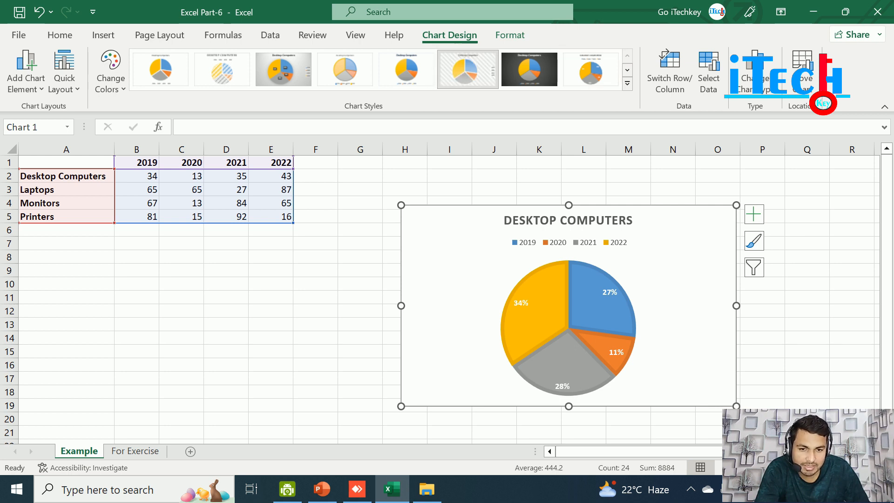
left_click(468, 70)
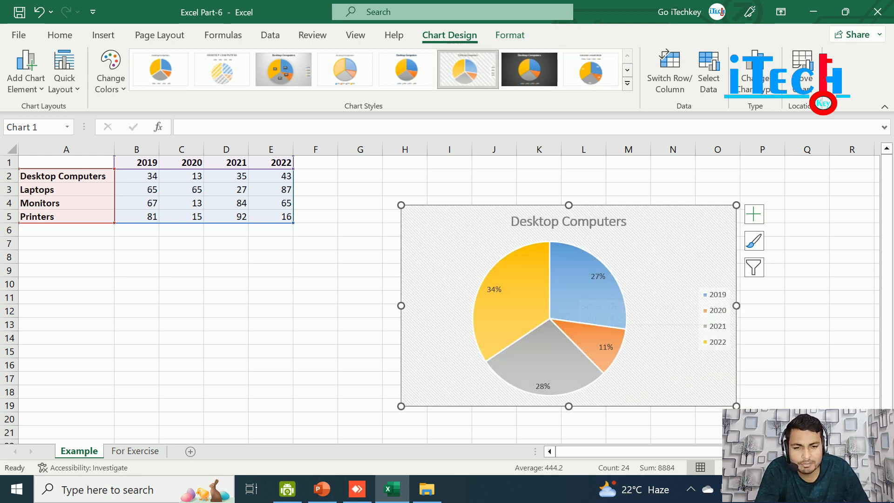
left_click(284, 70)
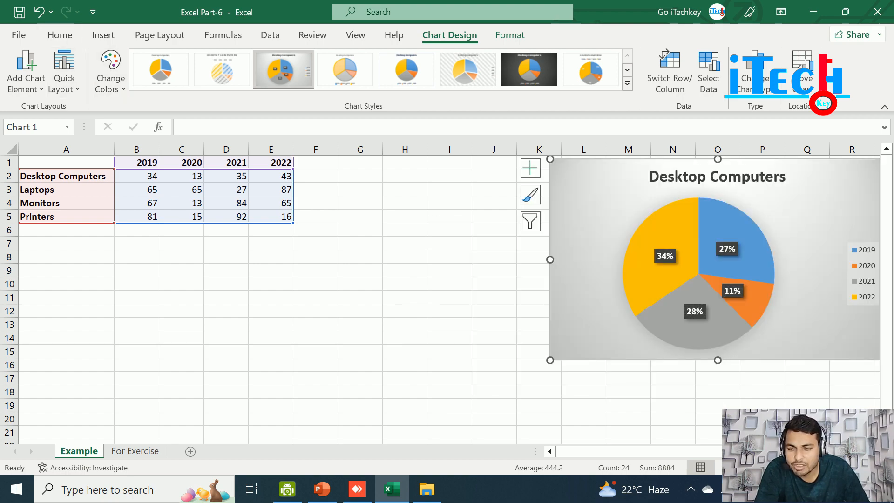
left_click(316, 257)
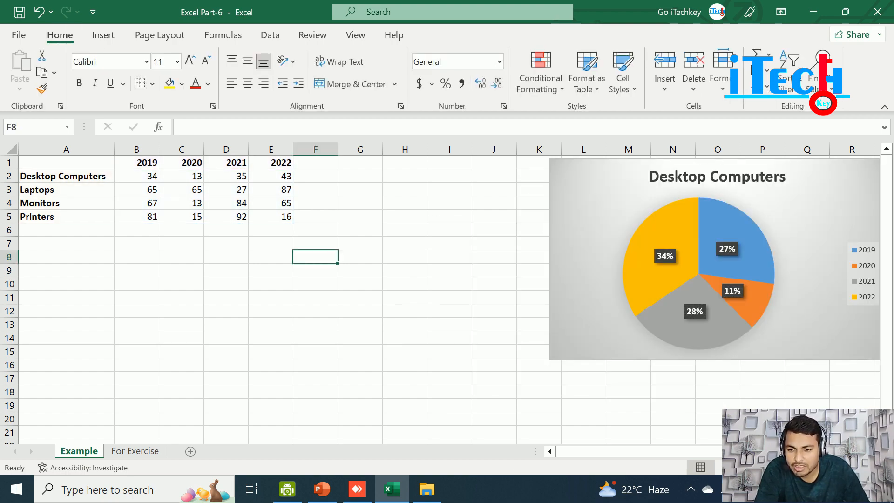
Step: Check the chart types slide in PowerPoint, and insert a Clustered Bar chart from the sales table A1:E5 in Excel
left_click_drag(66, 162, 271, 217)
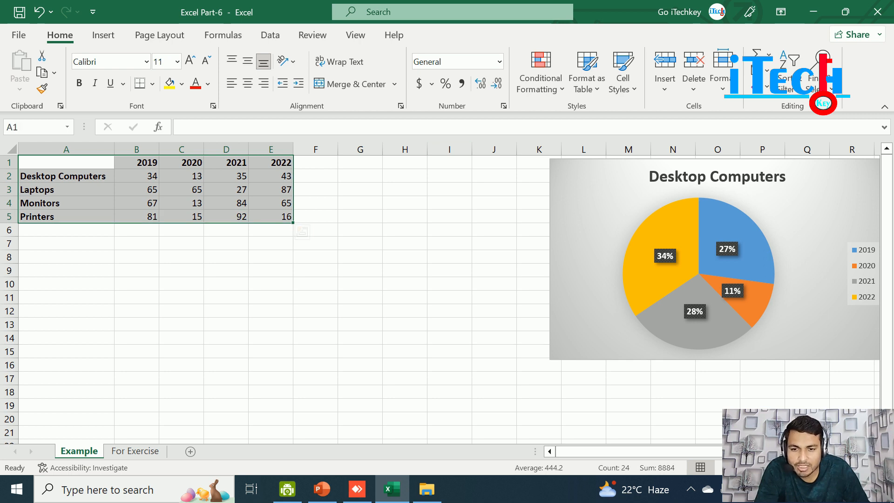
left_click(103, 35)
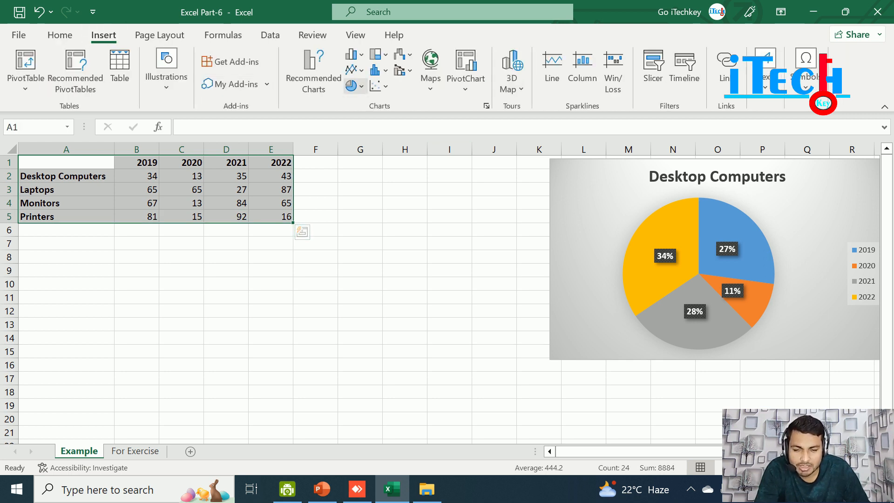
left_click(354, 85)
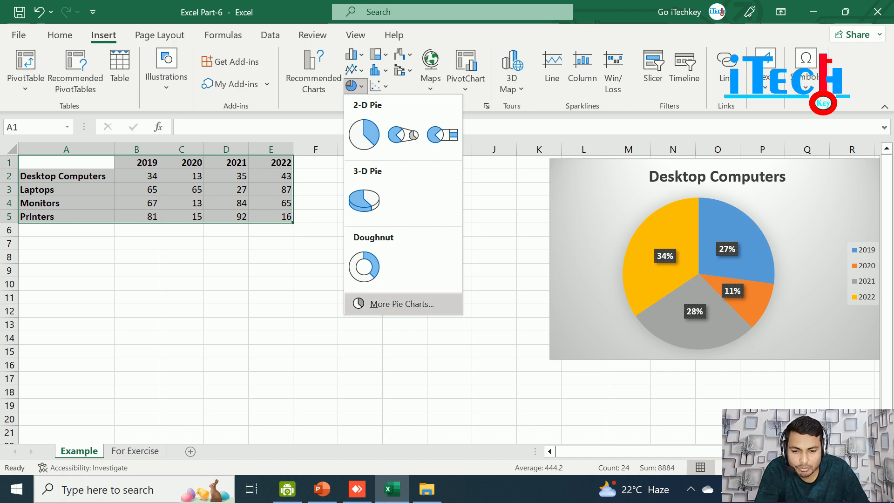
key("Escape")
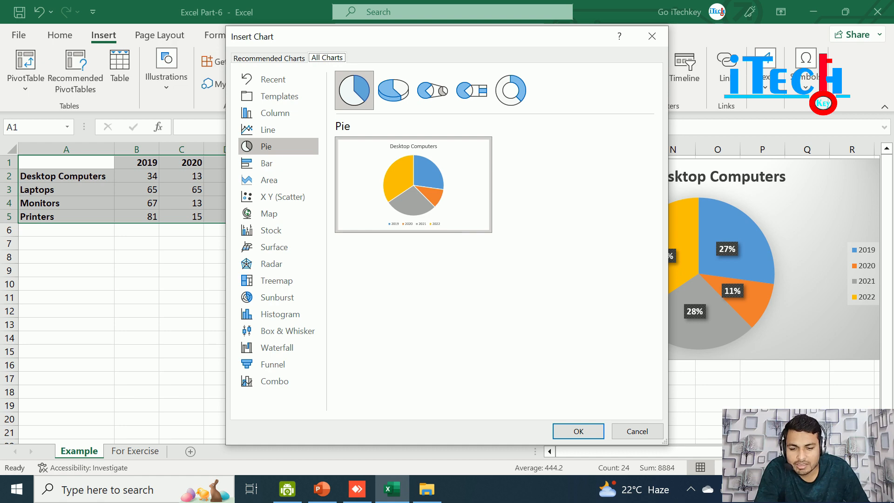
left_click(322, 489)
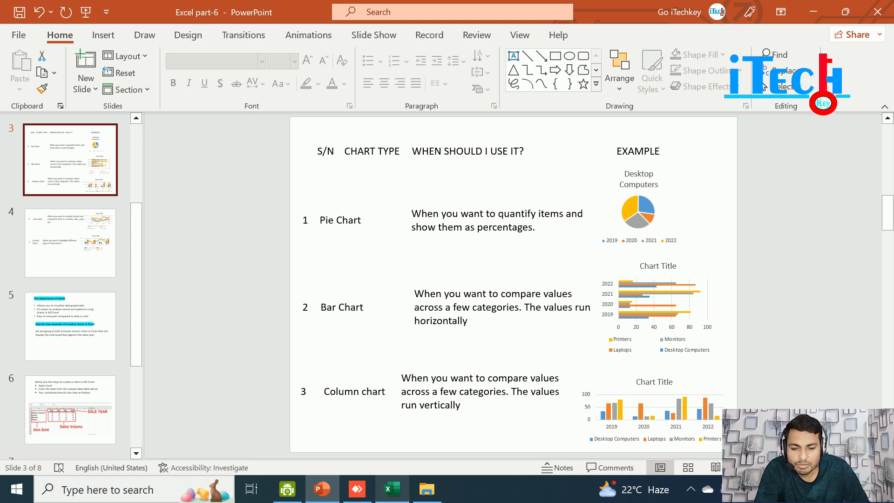
left_click(392, 489)
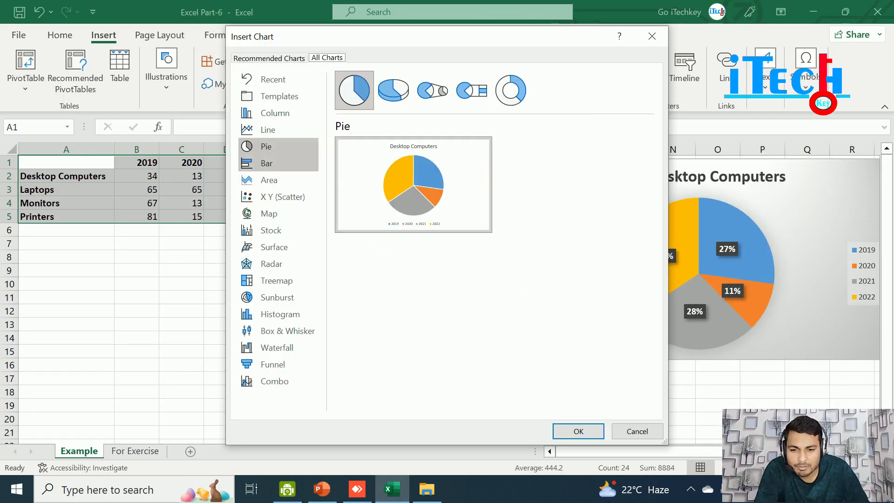
left_click(266, 163)
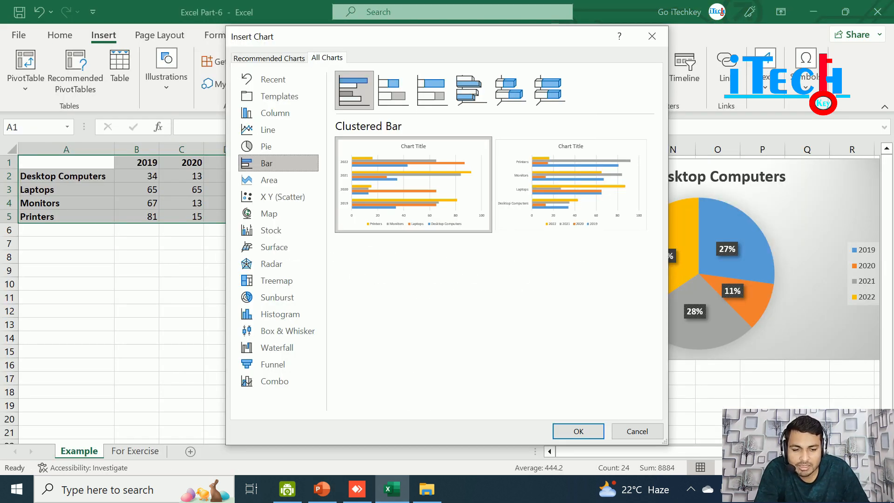
key("Return")
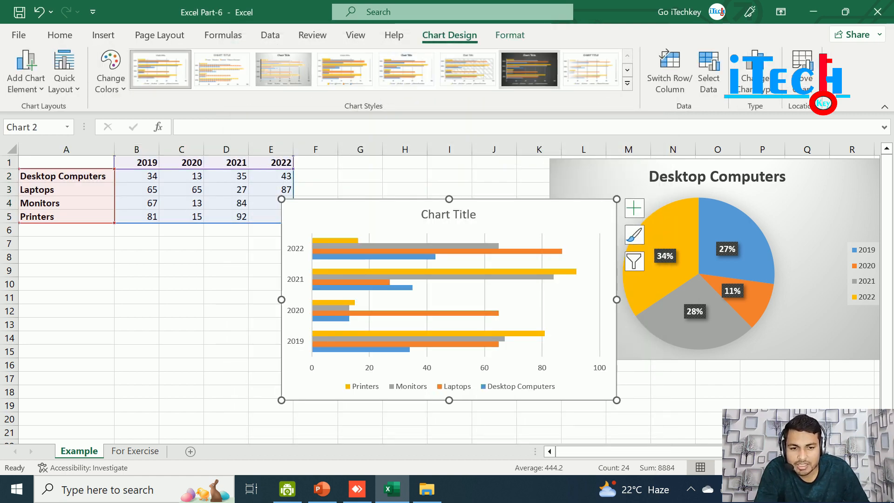
Step: Apply the dark background chart style to the bar chart and move it away from the data, partly over the pie chart
left_click(529, 70)
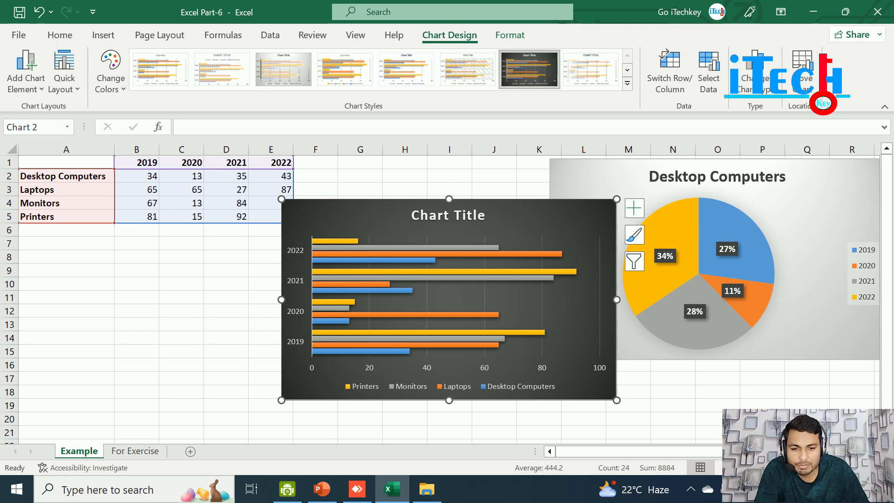
left_click_drag(386, 212, 671, 245)
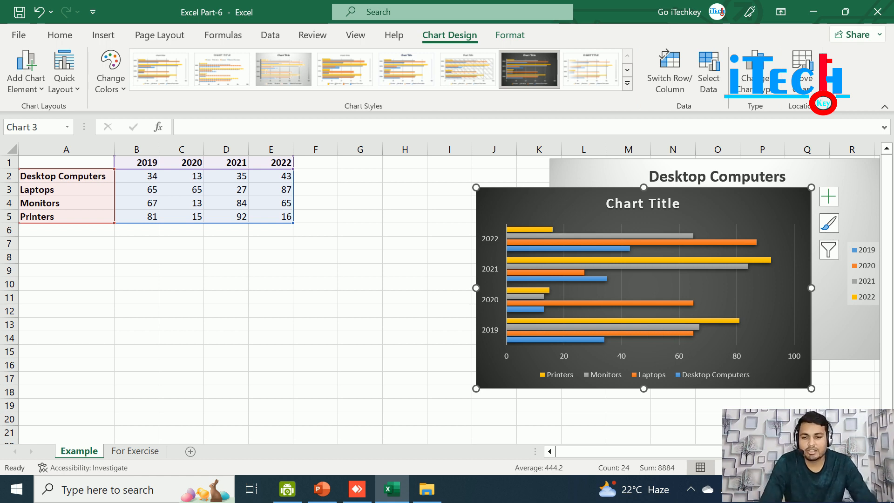
left_click(181, 310)
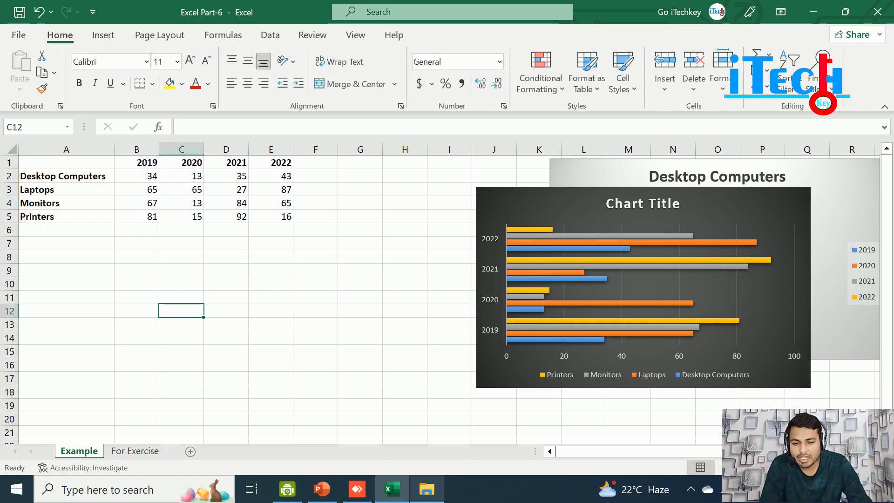
Step: Check the chart types slide in PowerPoint, and insert a Clustered Column chart from the sales table A1:E5 in Excel
key("alt+Tab")
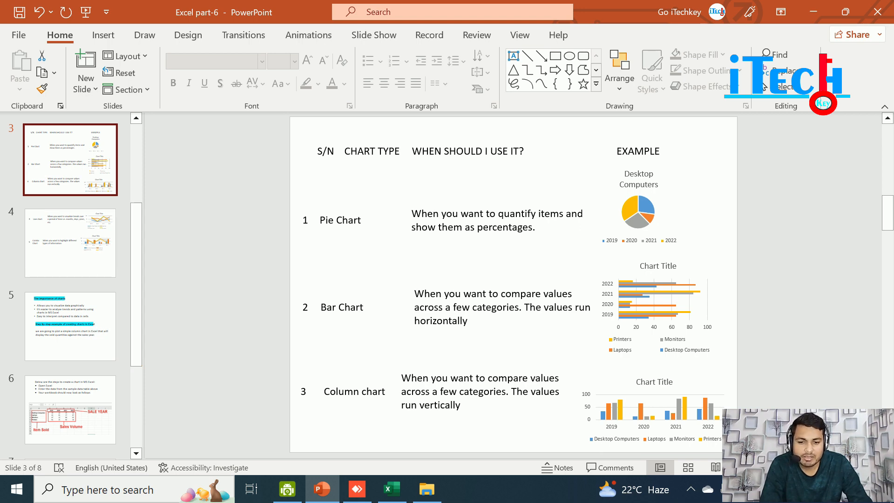
key("alt+Tab")
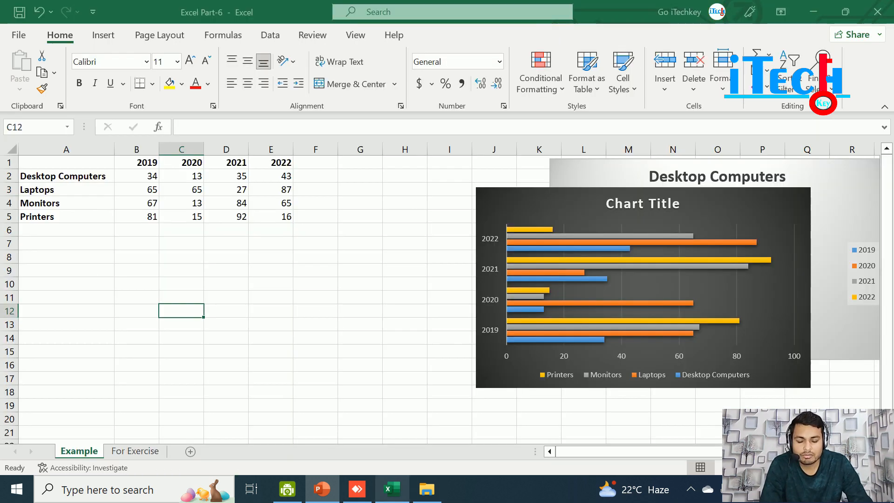
left_click_drag(66, 162, 280, 216)
left_click(103, 35)
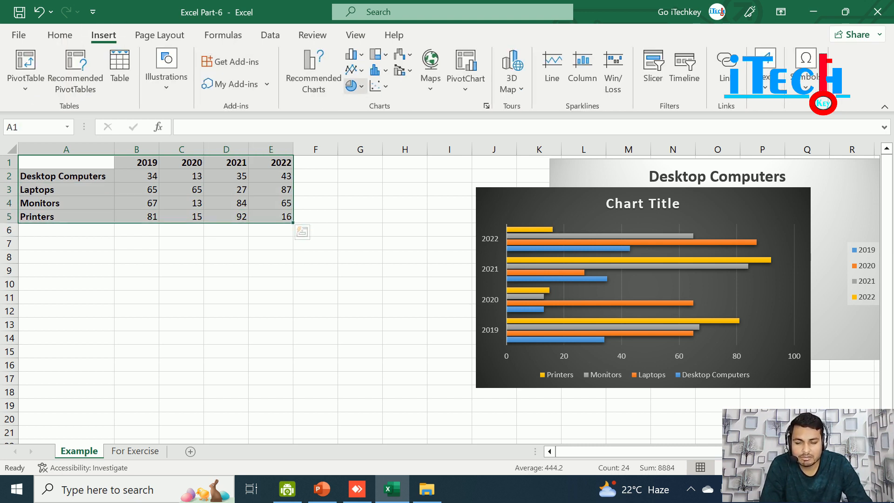
left_click(353, 85)
left_click(402, 303)
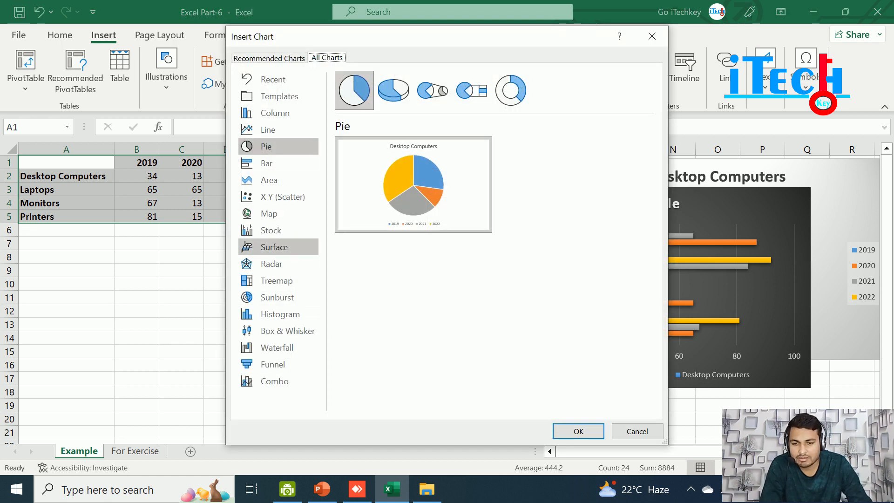
left_click(275, 112)
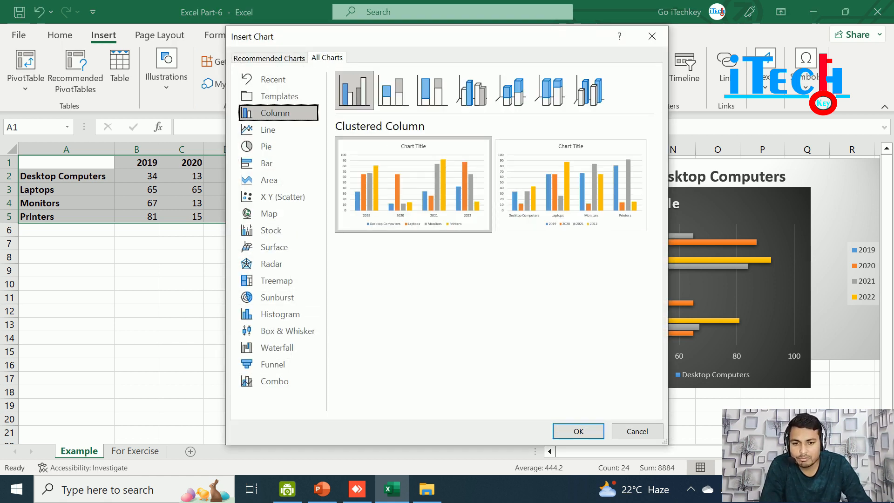
left_click(578, 431)
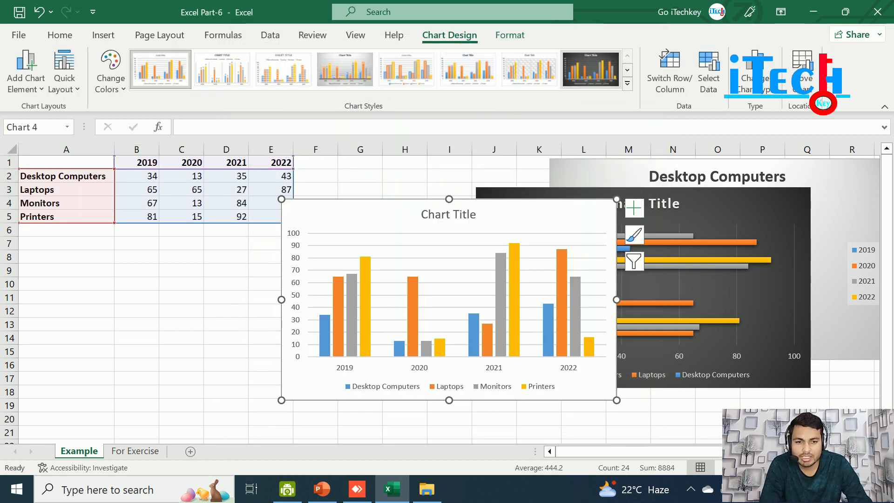
Step: Apply the dark background chart style to the column chart and place it around columns F to N, clear of the sales table
left_click(590, 68)
left_click_drag(369, 219, 575, 251)
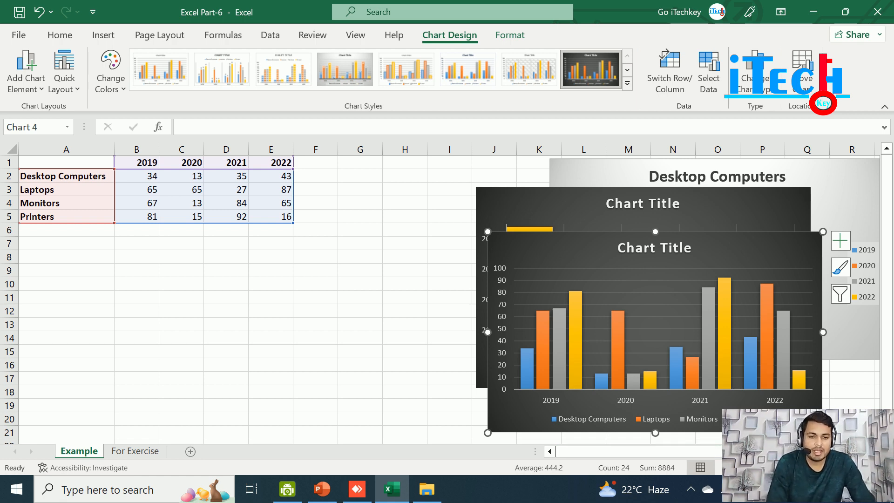
left_click_drag(575, 252, 653, 233)
left_click_drag(493, 209, 407, 188)
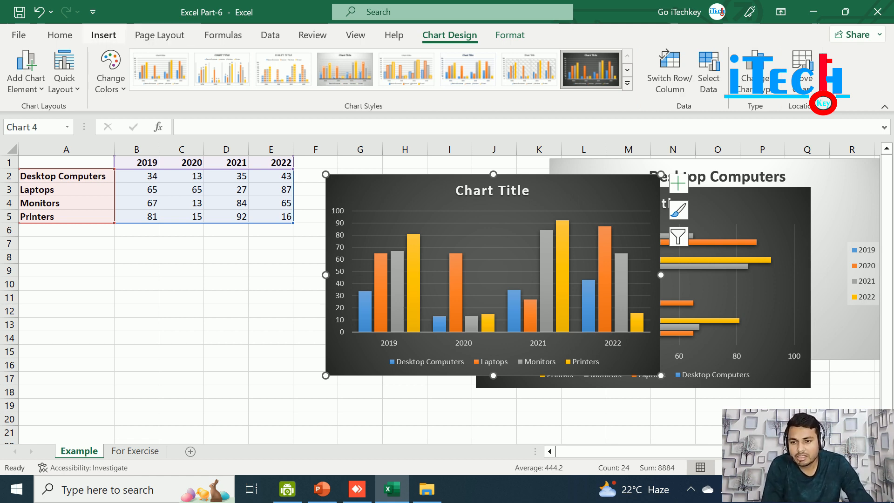
Step: Check the line chart description on slide 4 in PowerPoint, and change the column chart in Excel to a Line chart
left_click(103, 35)
key("alt+Tab")
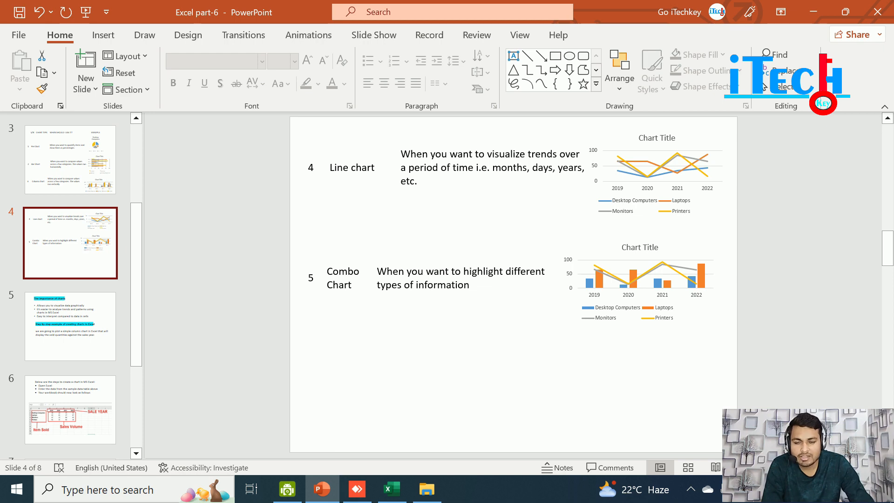
key("alt+Tab")
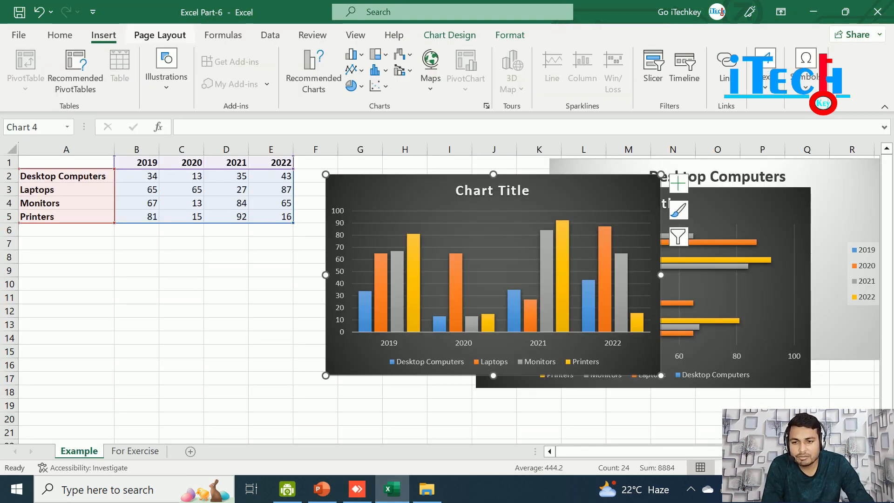
left_click(353, 85)
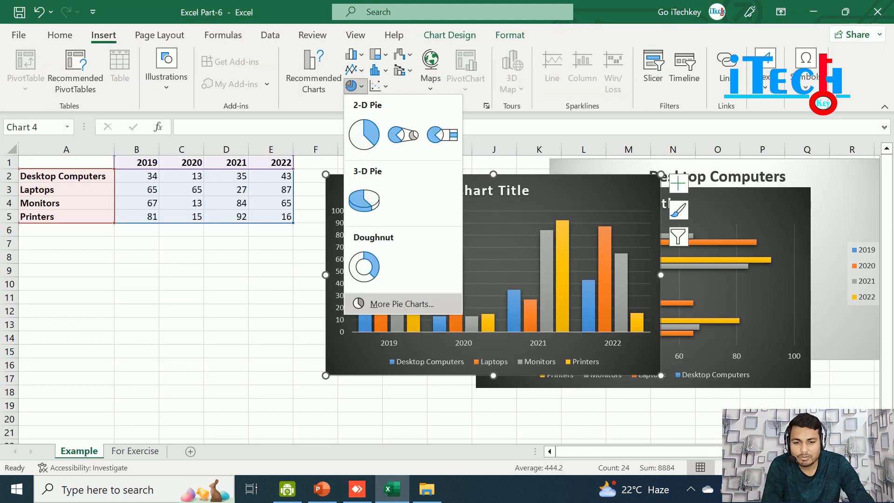
left_click(404, 303)
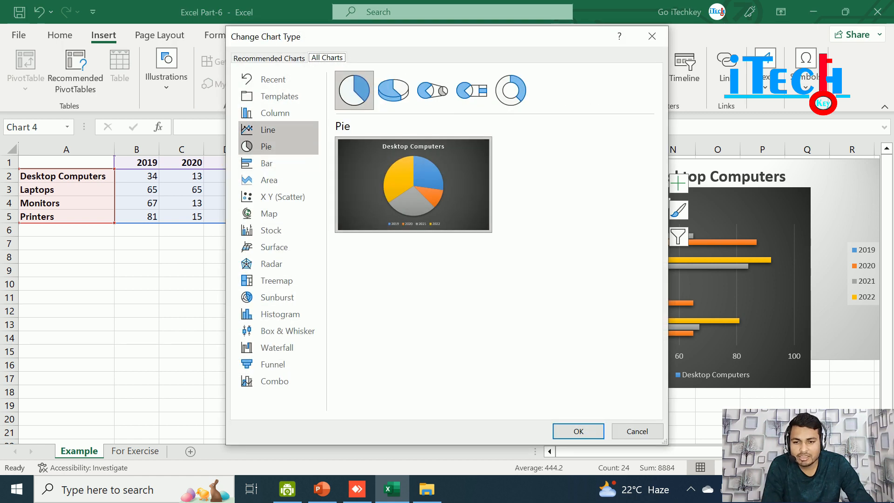
left_click(278, 130)
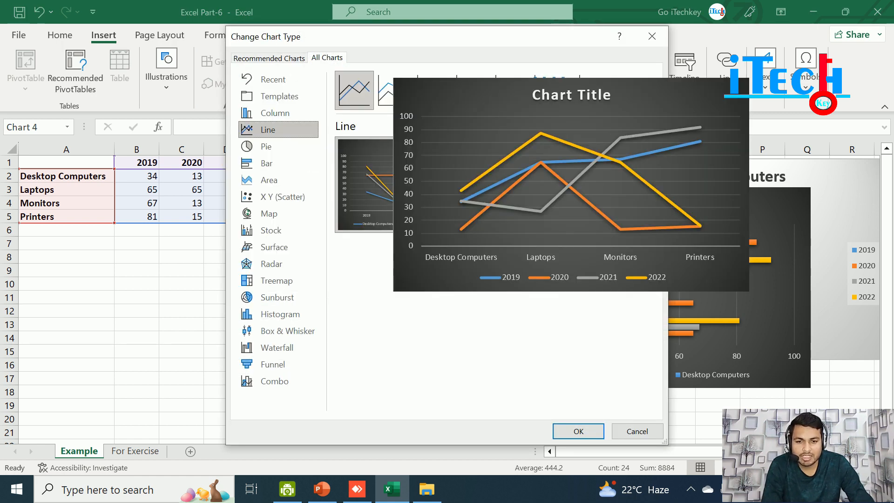
mouse_move(413, 185)
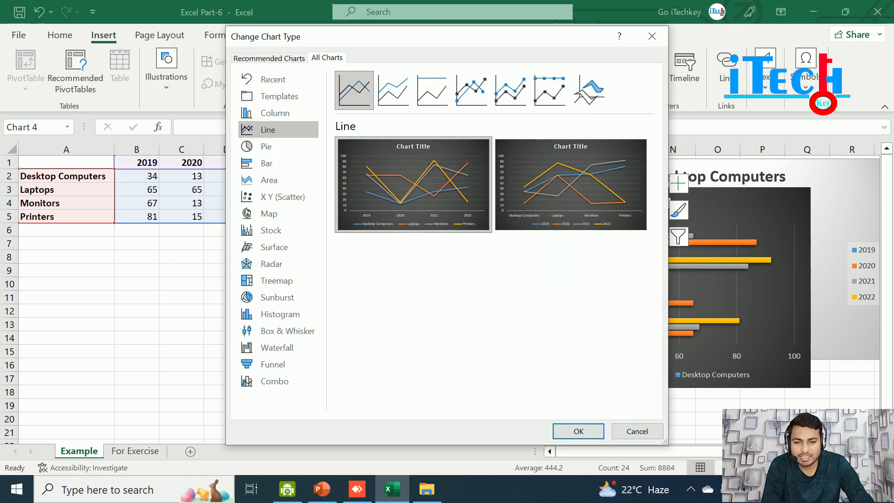
left_click(578, 431)
Step: Move the line chart's title down into its plot area, and shift the chart over the bar chart around columns J to Q
left_click_drag(492, 191, 448, 224)
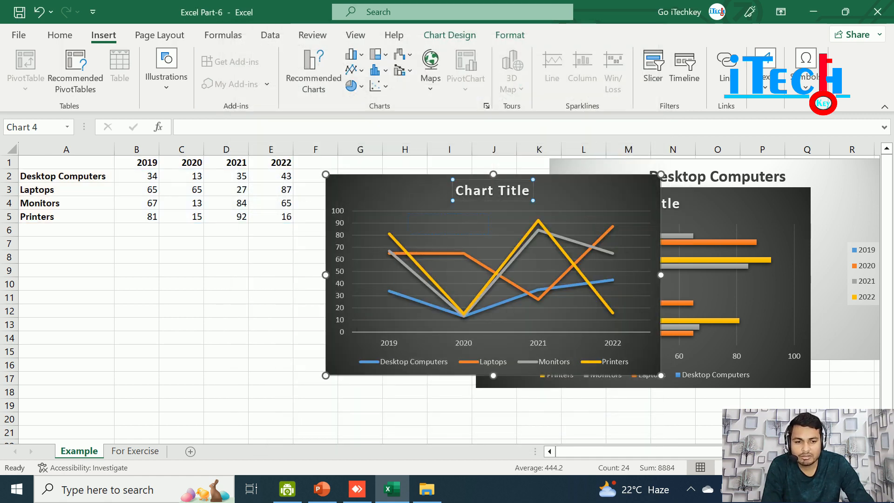
left_click_drag(500, 312, 504, 310)
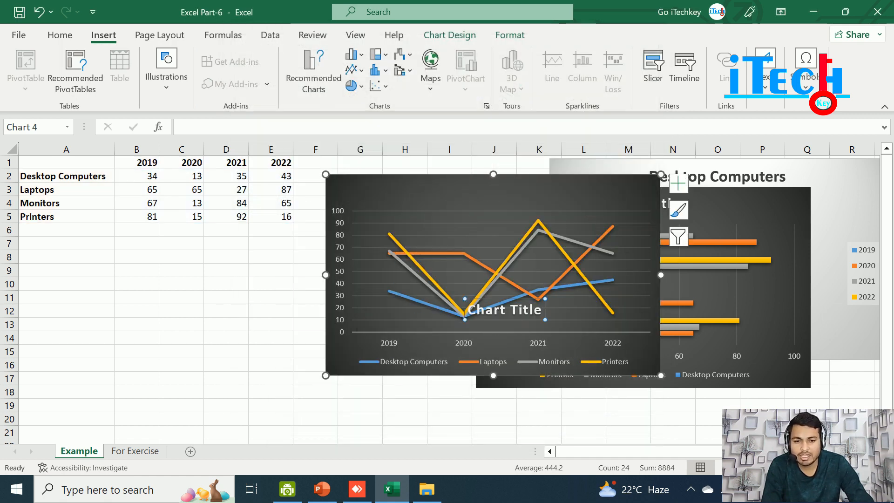
left_click_drag(422, 203, 595, 206)
Step: Check the combo chart entry in PowerPoint, and try changing the line chart in Excel to a Clustered Column - Line combo
left_click(322, 489)
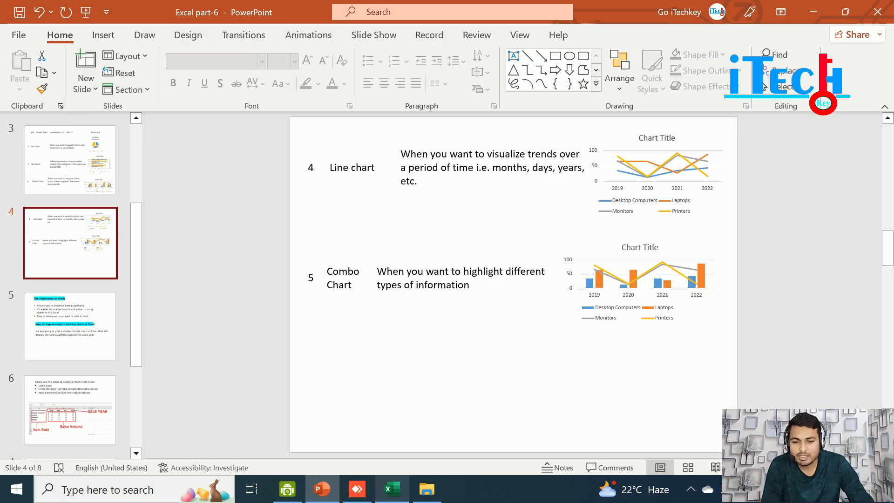
left_click(392, 489)
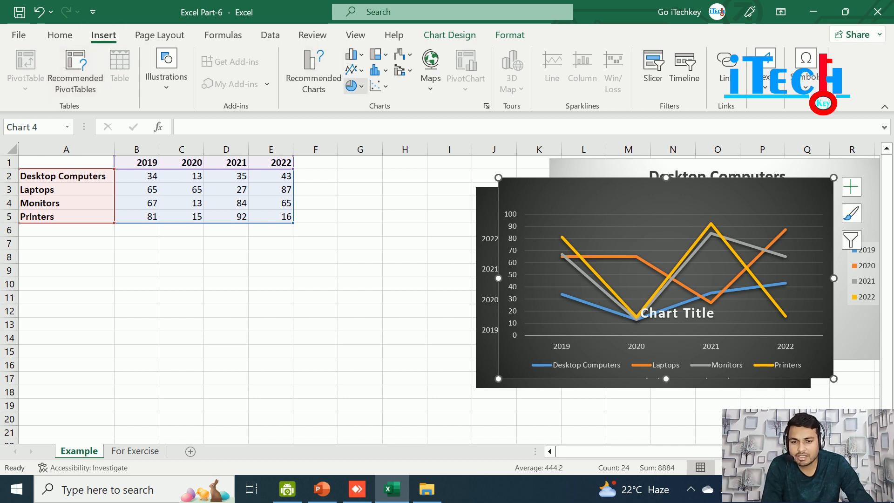
left_click(354, 86)
left_click(402, 303)
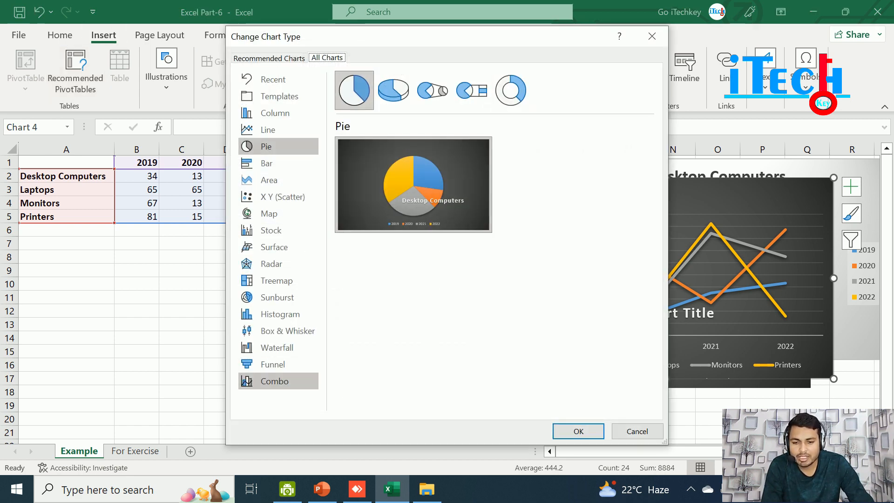
left_click(246, 381)
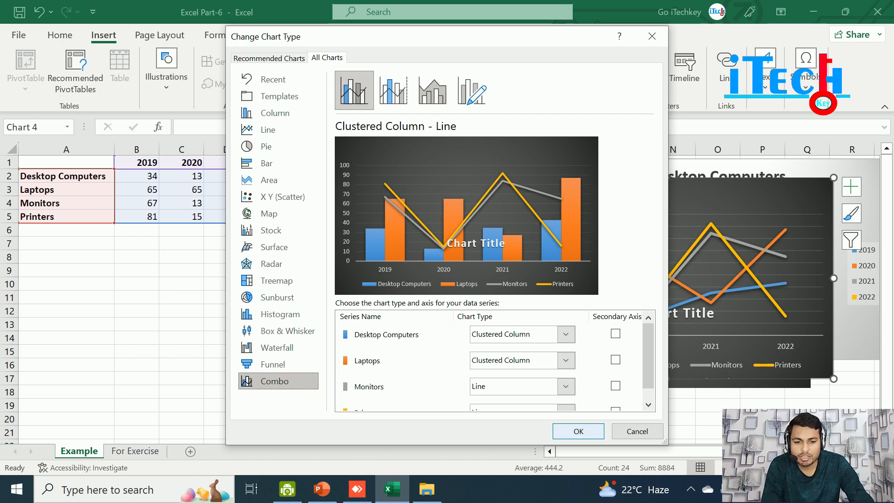
left_click(579, 431)
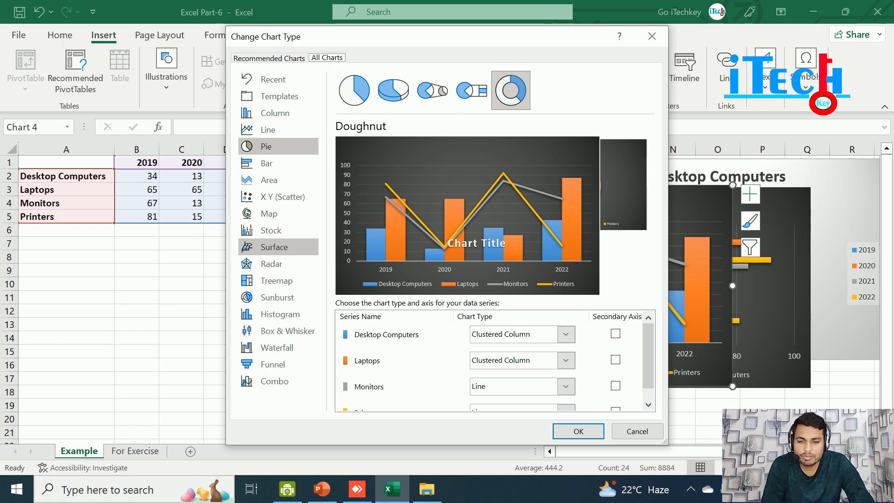
key("Escape")
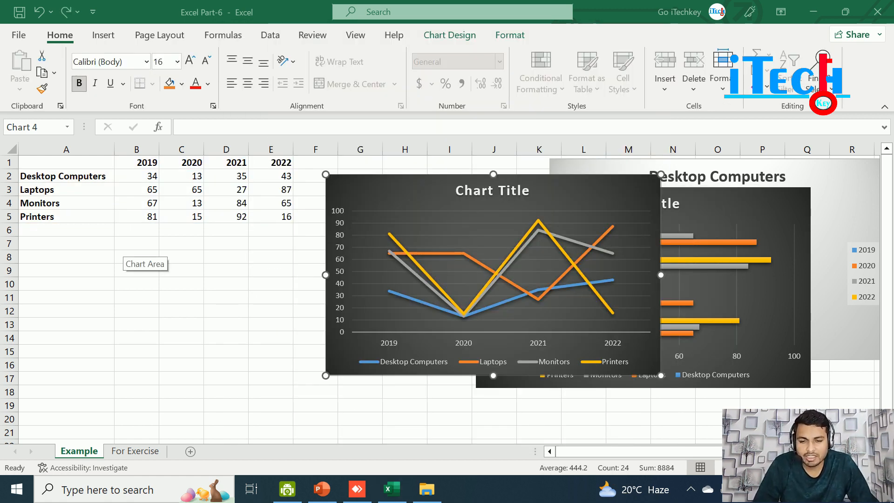
Step: Give the Desktop Computers series in the line chart a standard orange fill and a darker orange theme outline
left_click(492, 190)
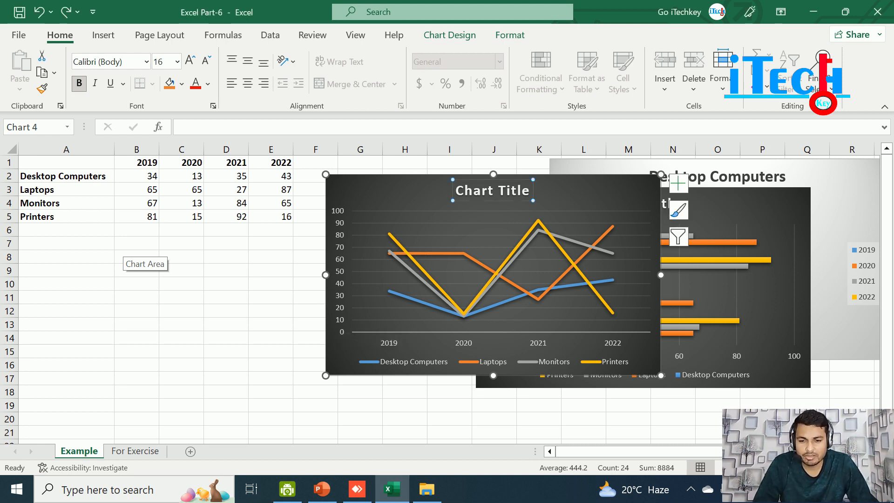
key("Escape")
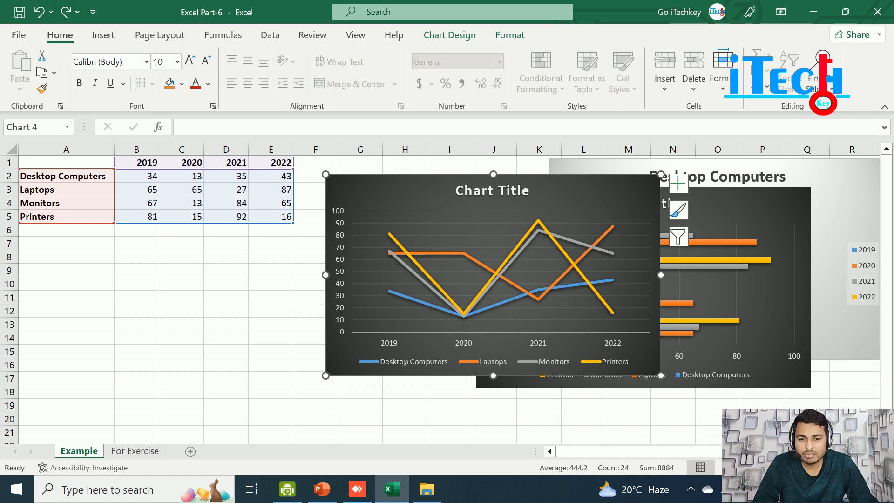
right_click(397, 292)
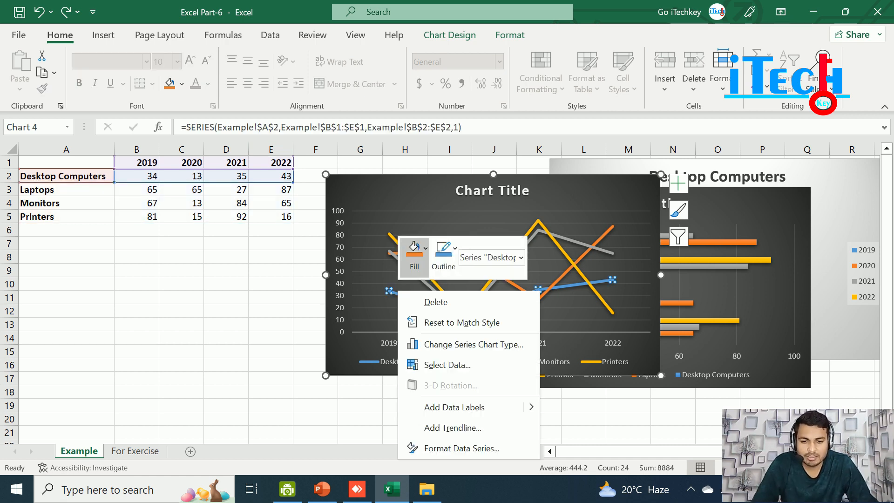
left_click(414, 253)
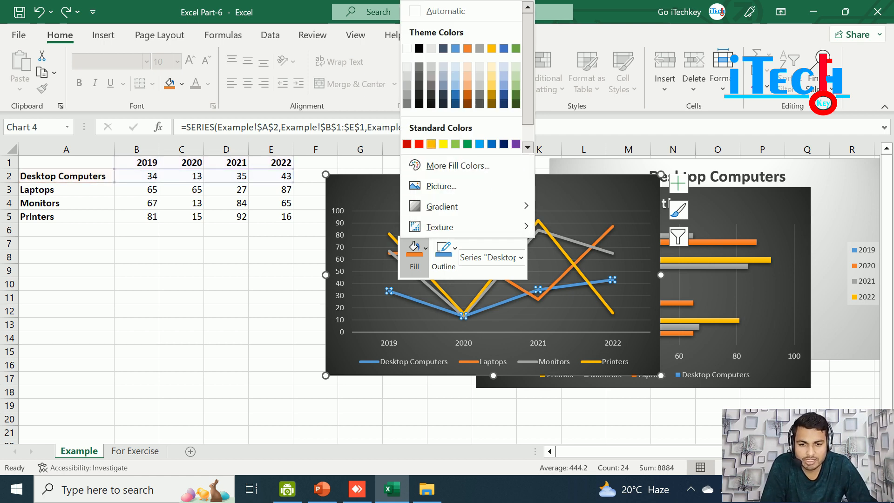
left_click(431, 144)
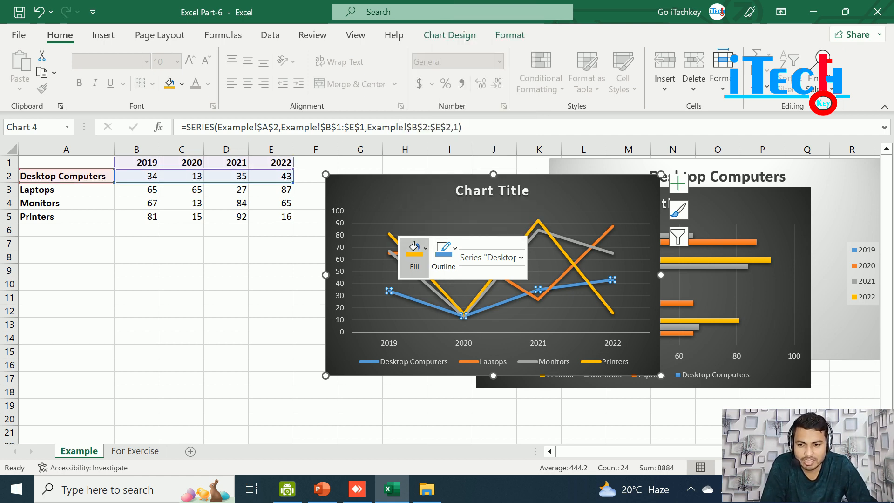
left_click(443, 252)
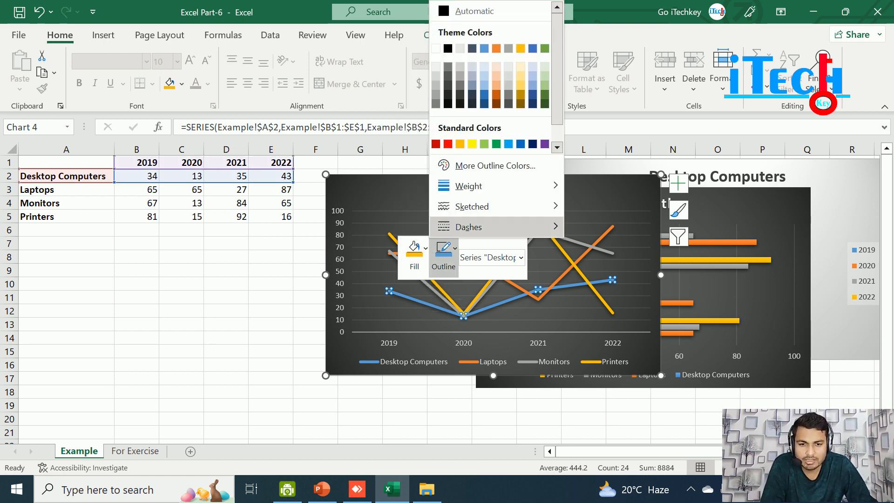
left_click(496, 95)
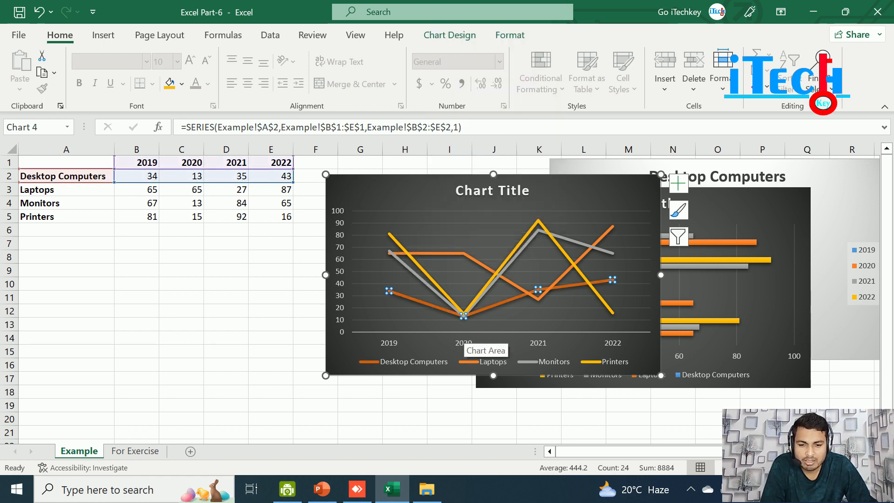
Step: Review the line chart's data source settings, highlight the Laptops series, and keep the range =Example!$A$1:$E$5
right_click(428, 284)
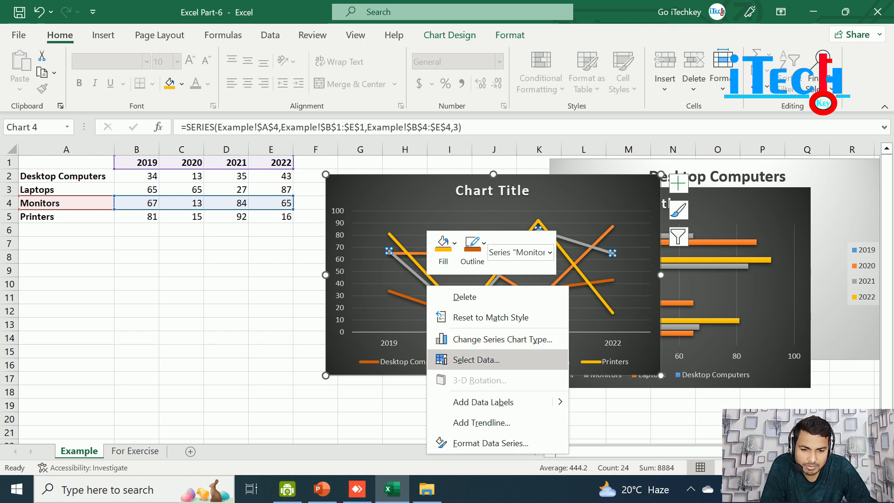
left_click(474, 360)
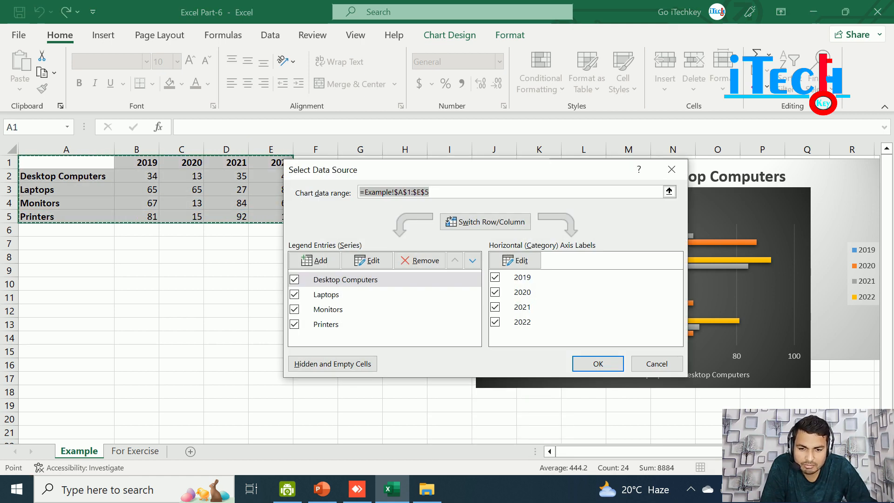
left_click(326, 295)
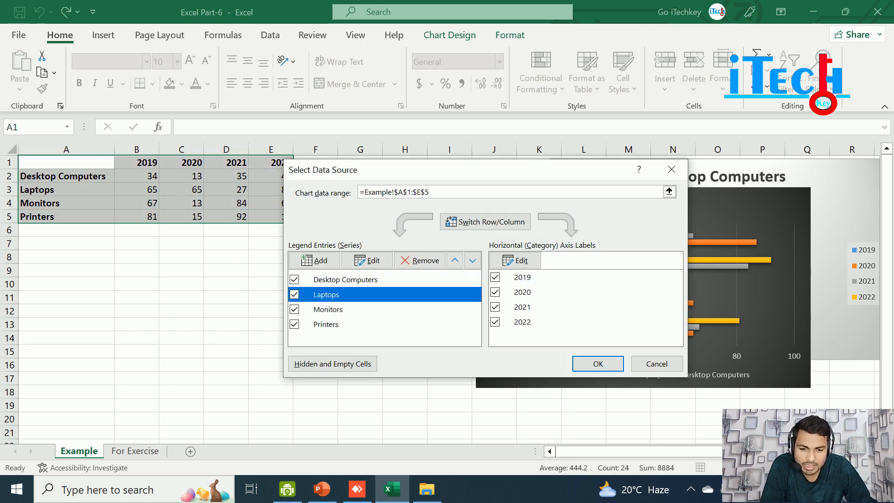
left_click(598, 364)
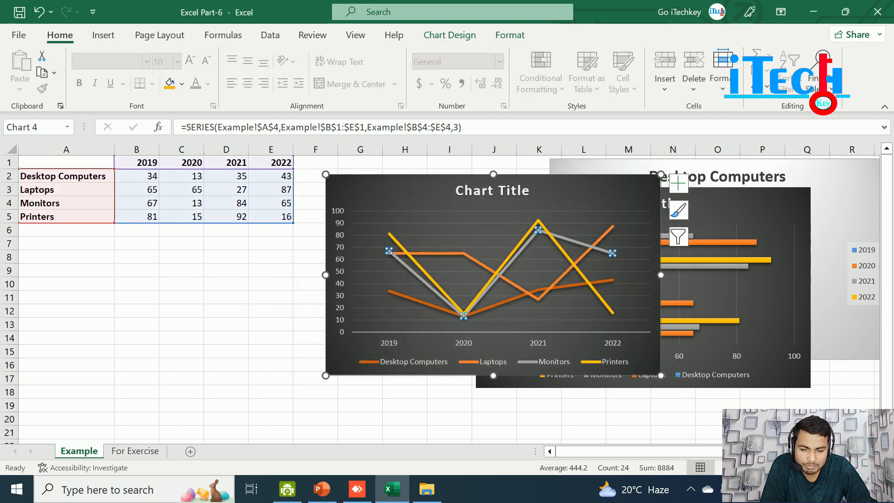
right_click(506, 320)
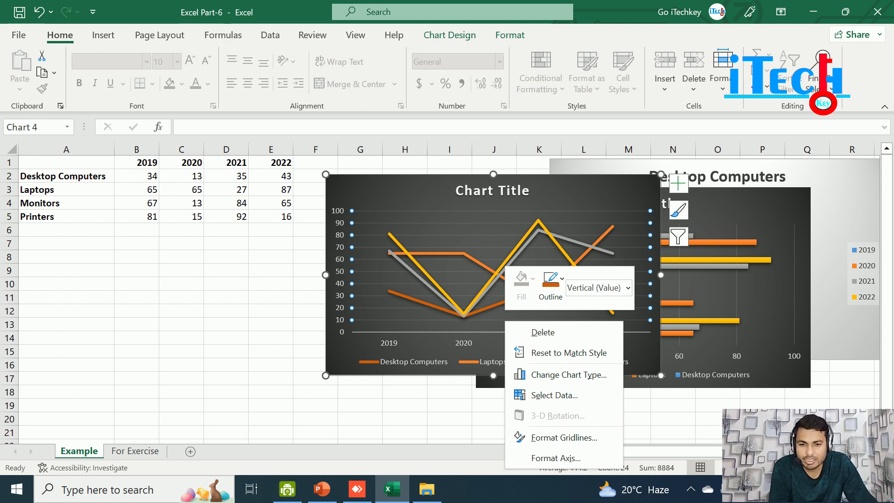
key("Escape")
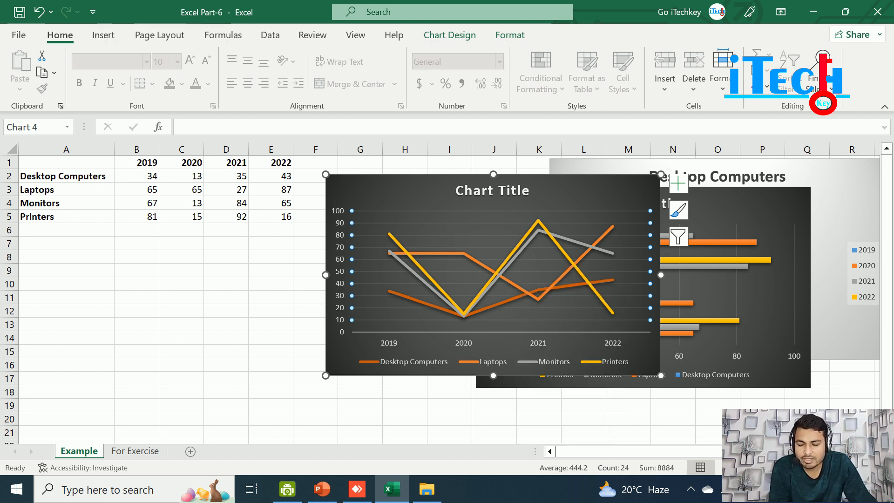
Step: Insert a Clustered Column chart from the sales table A1:E5, with the years as categories and the products as series
left_click_drag(93, 162, 284, 217)
left_click(103, 34)
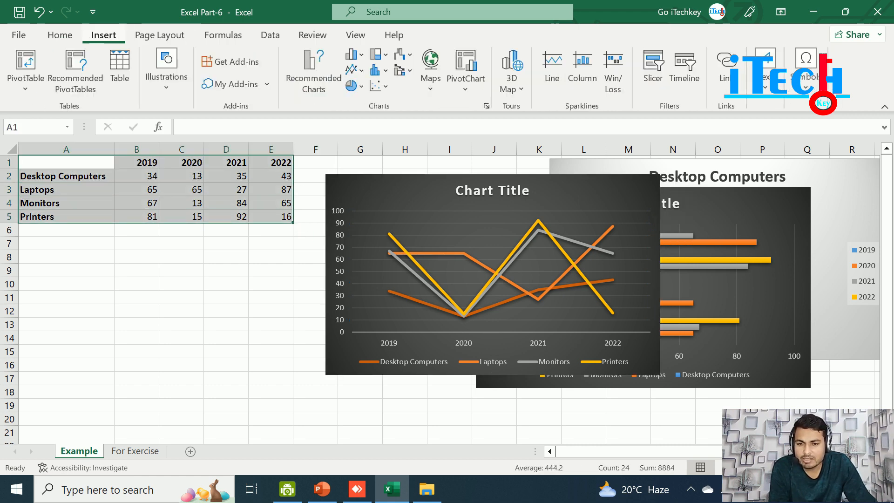
left_click(354, 86)
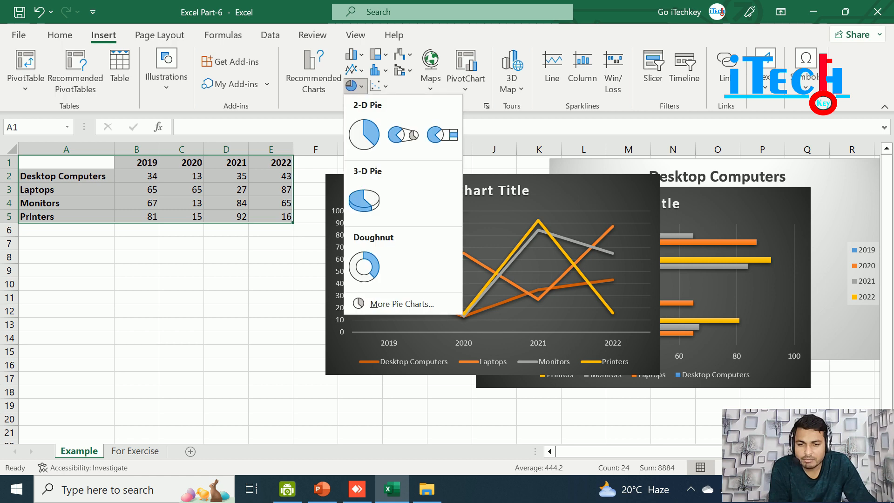
left_click(402, 303)
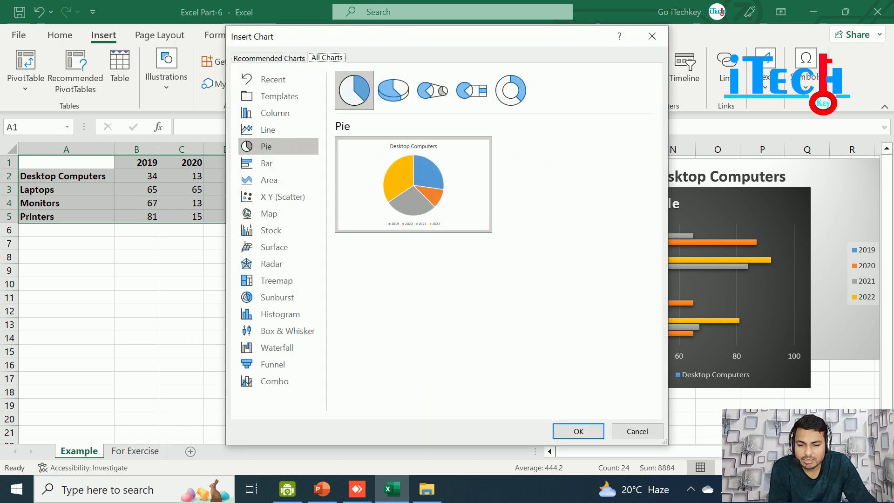
left_click(278, 113)
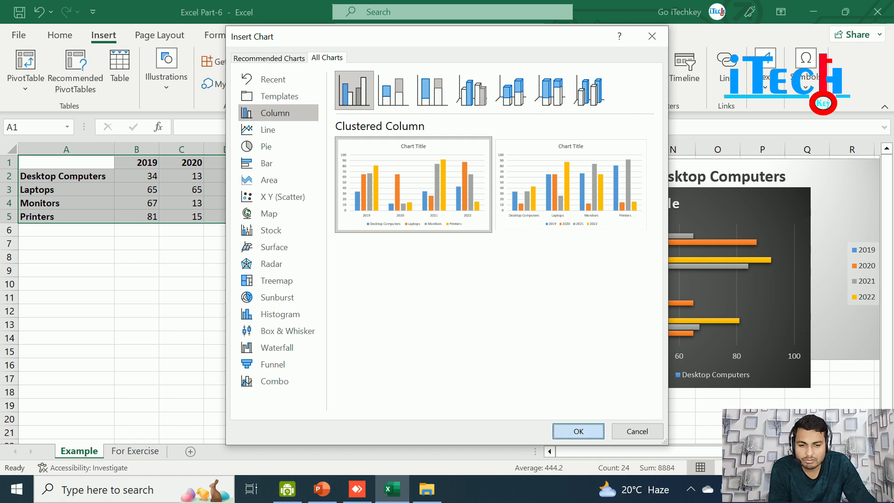
left_click(578, 431)
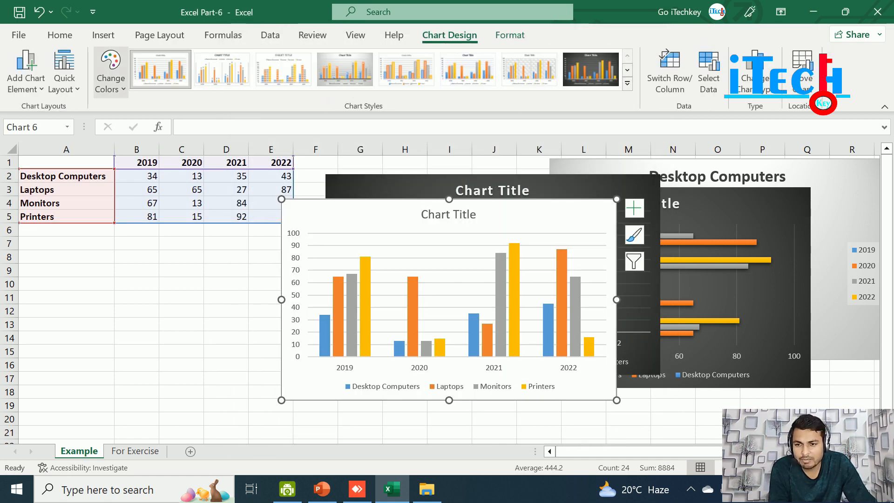
left_click(111, 70)
key("Escape")
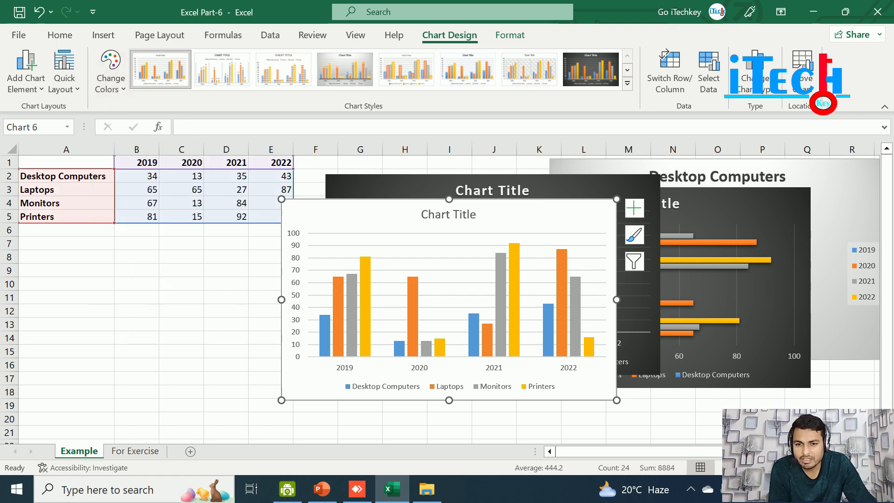